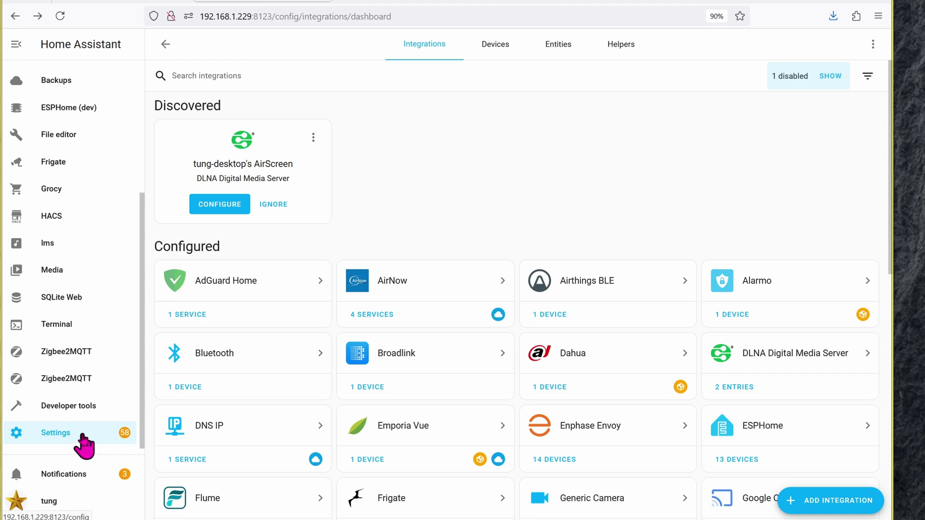
- Add a Scrape integration with Verify SSL certificate turned off and continue to sensor settings
left_click(82, 435)
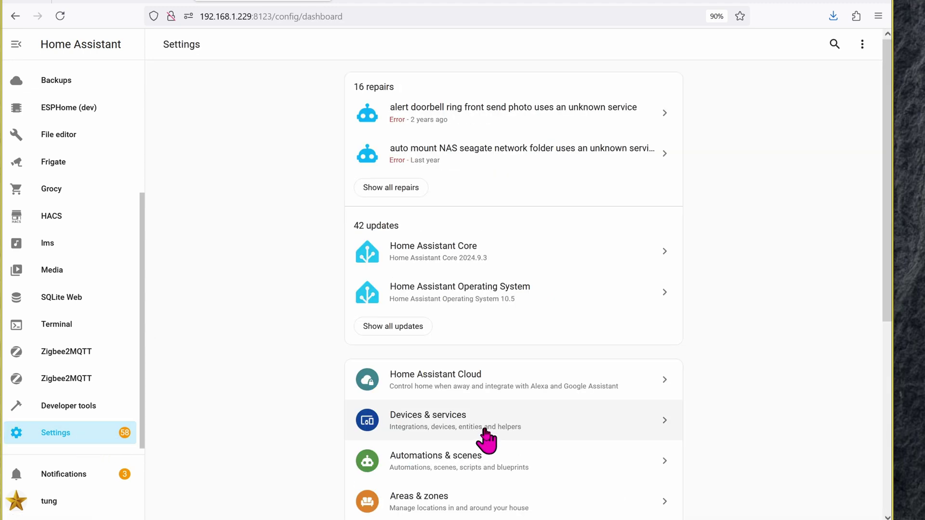
left_click(487, 441)
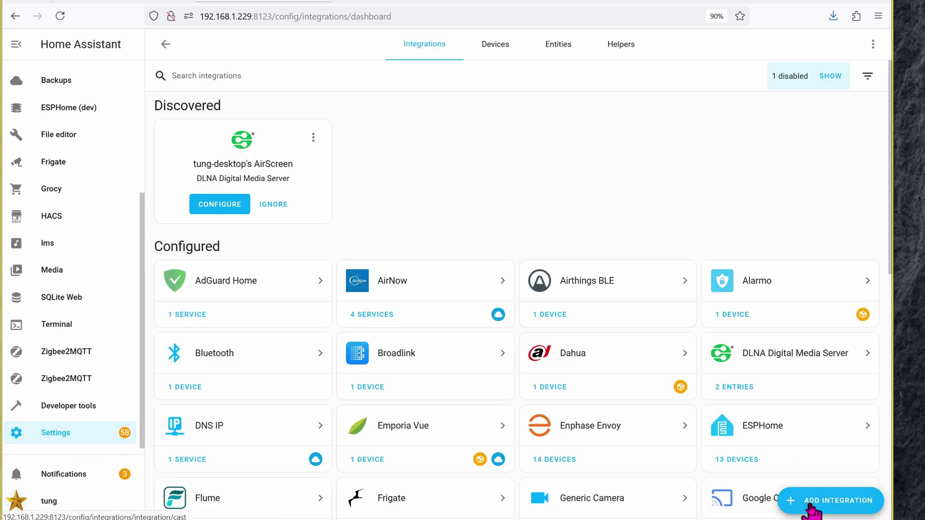
left_click(811, 502)
type("scra")
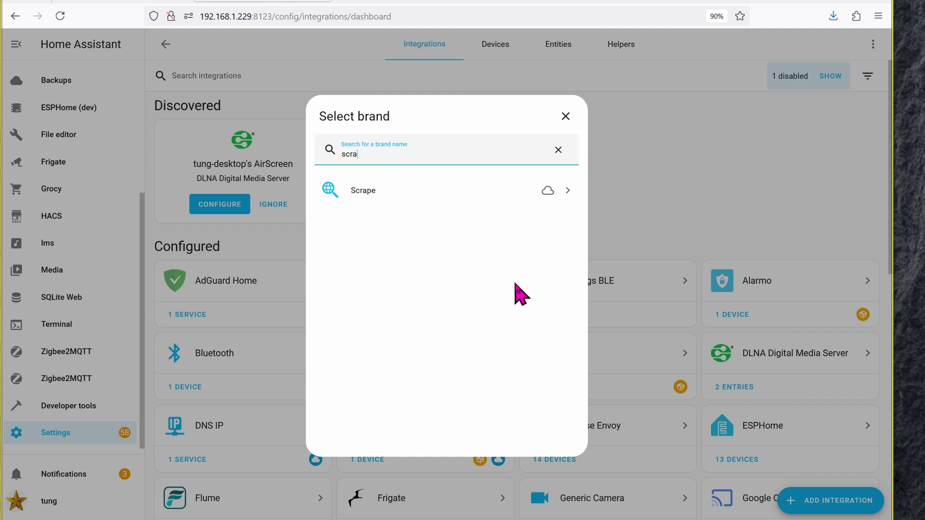
left_click(482, 192)
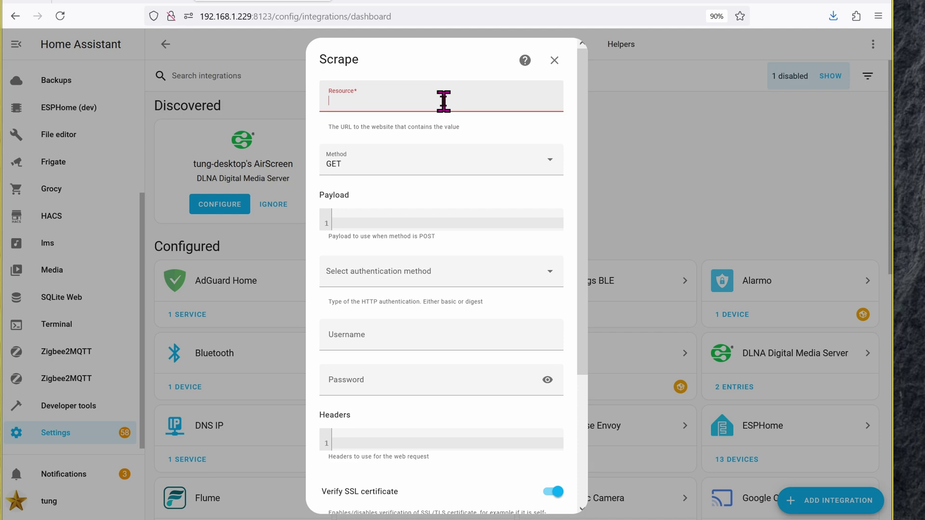
scroll(497, 249, "down", 4)
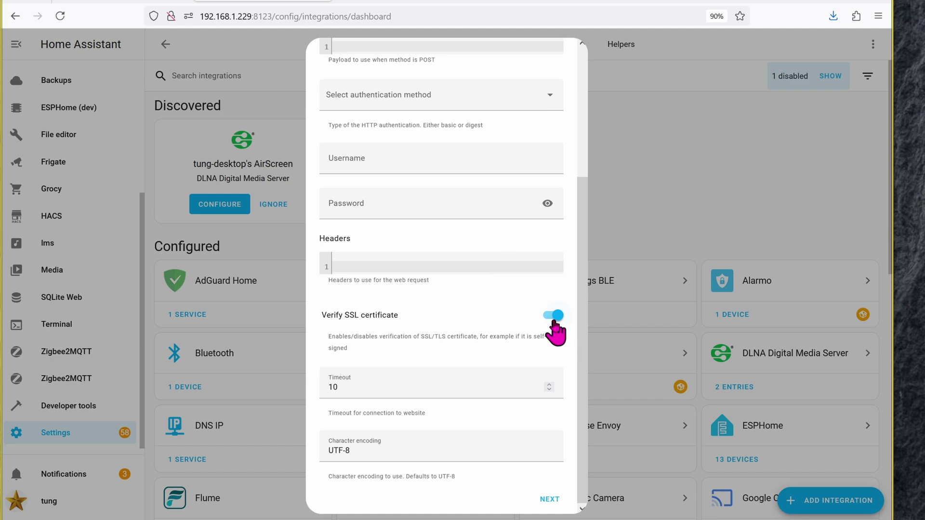
left_click(554, 318)
left_click(549, 501)
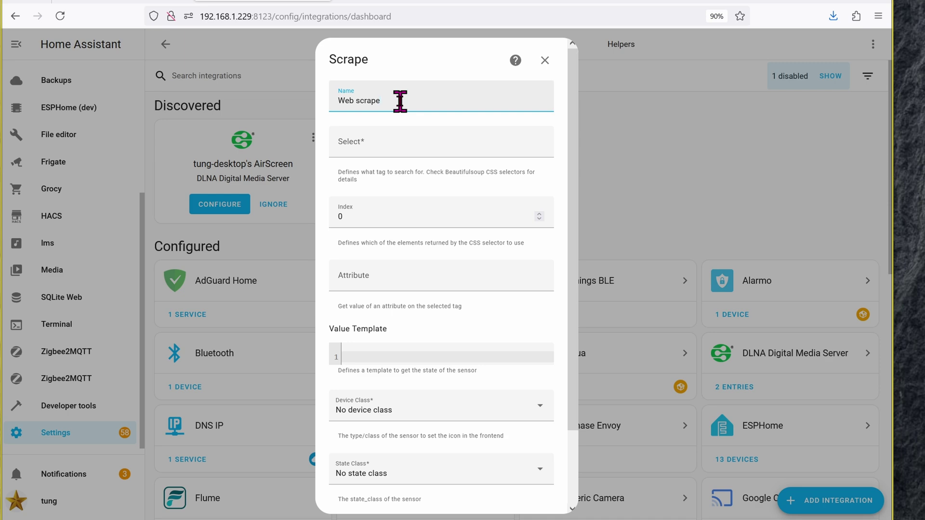
- Rename the Scrape sensor 'lotto mega million', then switch to the Try jsoup tab
key("ctrl+a")
type("lotto mega million")
left_click(421, 150)
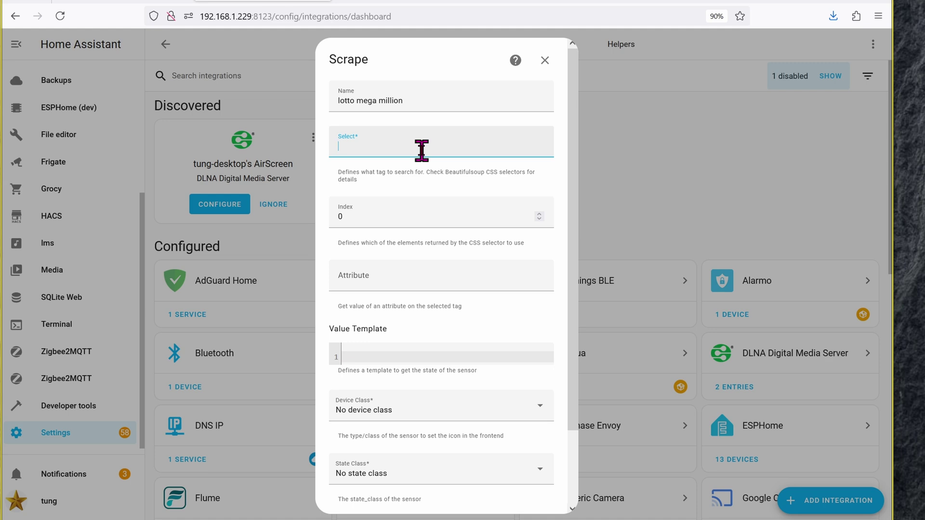
key("ctrl+Tab")
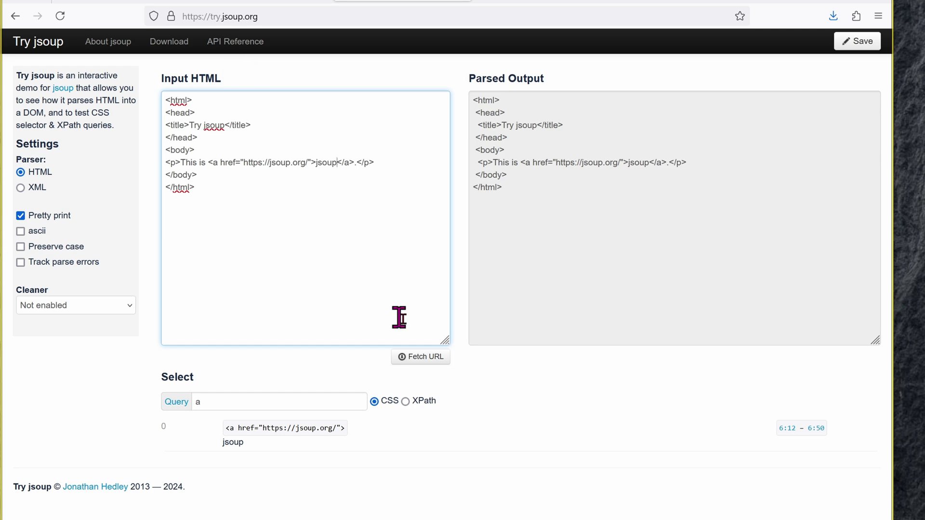
left_click(436, 360)
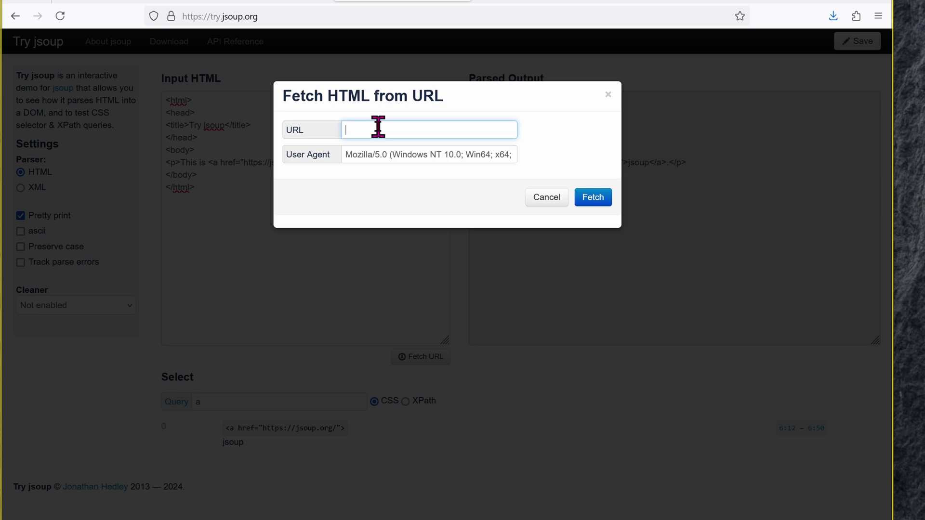
type("https://www.mdlottery.com/")
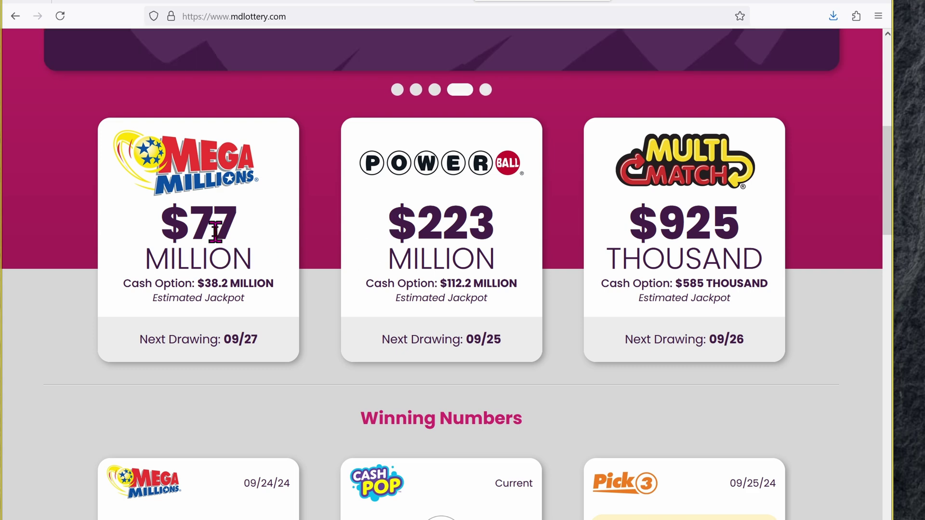
- Inspect the $77 Mega Millions jackpot and copy its strong element's CSS selector
double_click(216, 231)
right_click(216, 232)
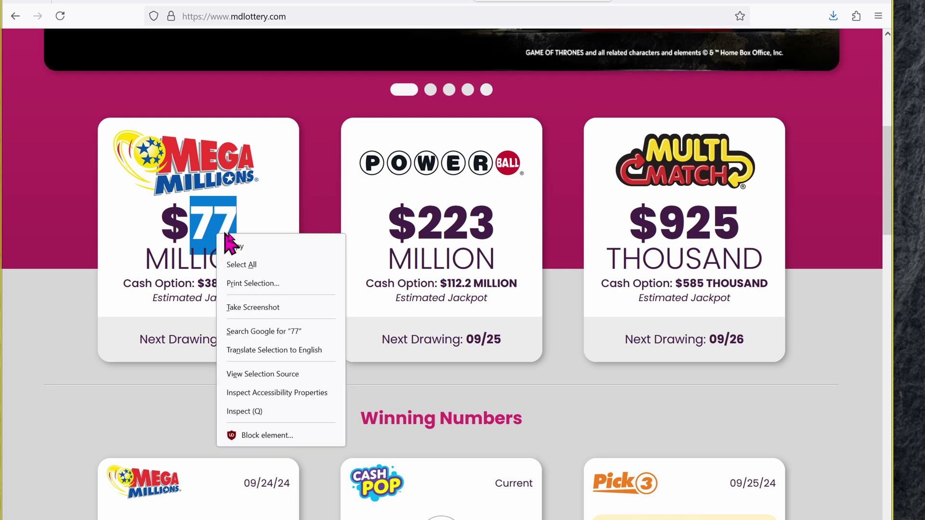
left_click(318, 412)
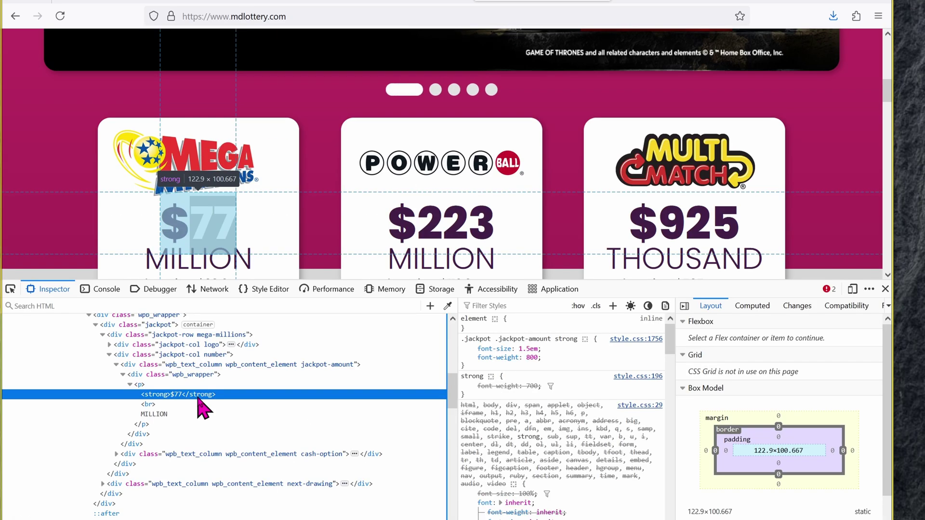
right_click(198, 399)
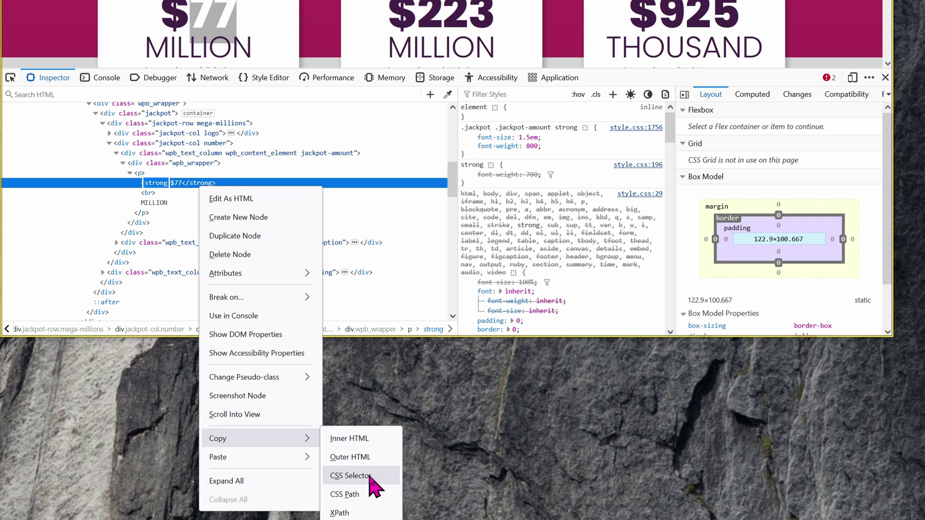
left_click(350, 476)
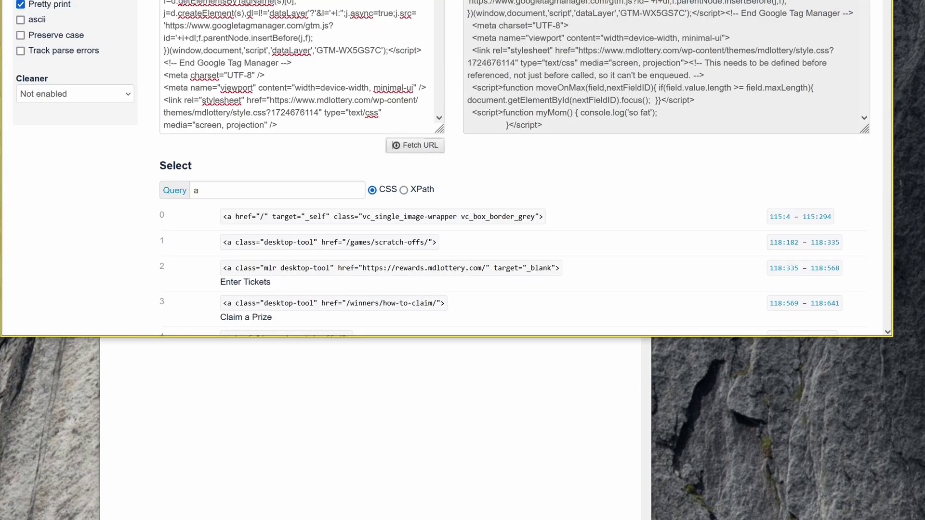
- Replace the Try jsoup query with the copied selector, confirming it returns $77
key("ctrl+a")
type("#jackpots > div:nth-child(1) > div:nth-child(1) > div:nth-child(1) > div:nth-child(1) > div:nth-child(1) > div:nth-child(2) > div:nth-child(1) > div:nth-child(1) > p:nth-child(1) > strong:nth-child(1)")
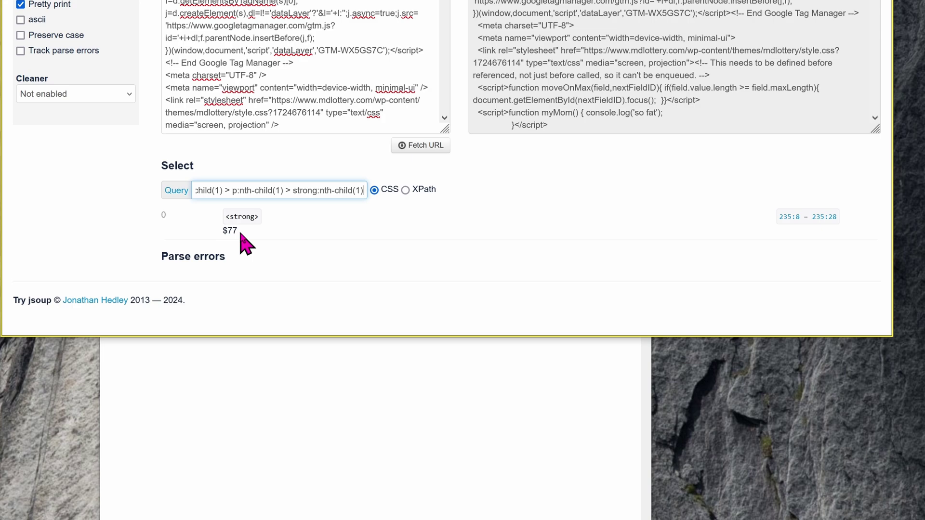
key("alt+Tab")
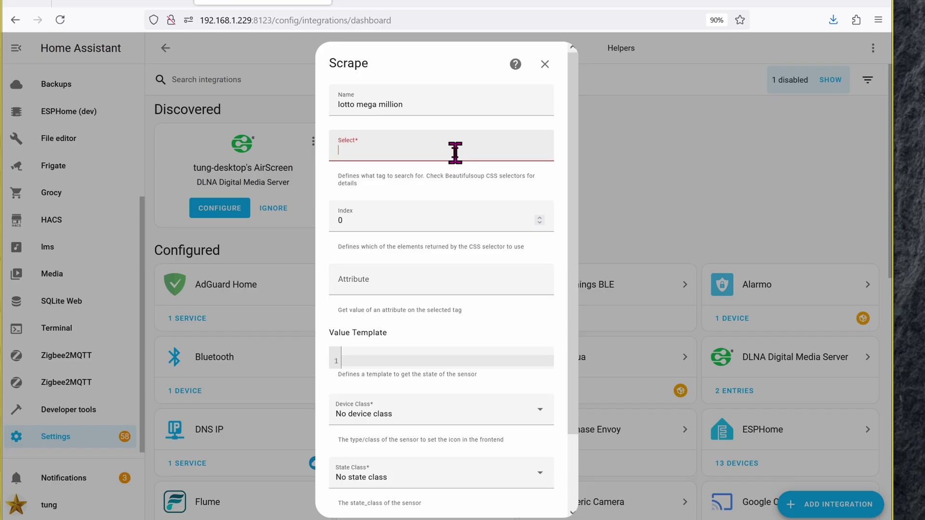
- Fill the sensor's Select field with the jackpot selector and add a $-splitting value template
key("ctrl+v")
key("alt+Tab")
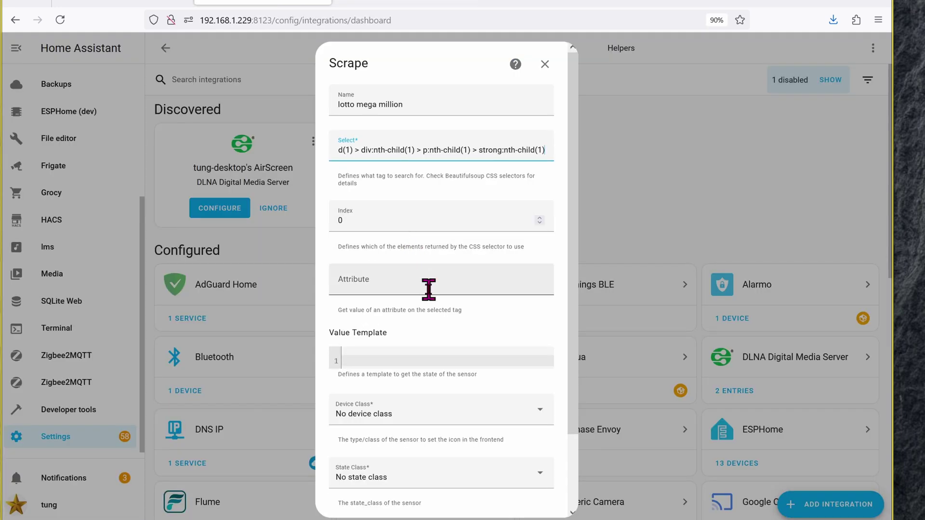
left_click(433, 360)
type("{{ value.split(\"$\")[1] }}")
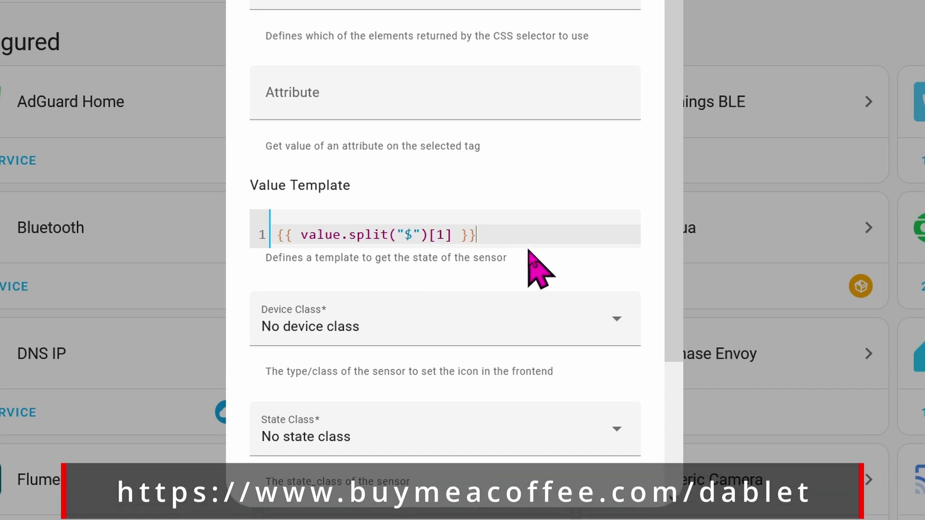
- Set device class to Balance, submit the lotto mega million sensor, and finish
scroll(535, 261, "down", 3)
left_click(428, 179)
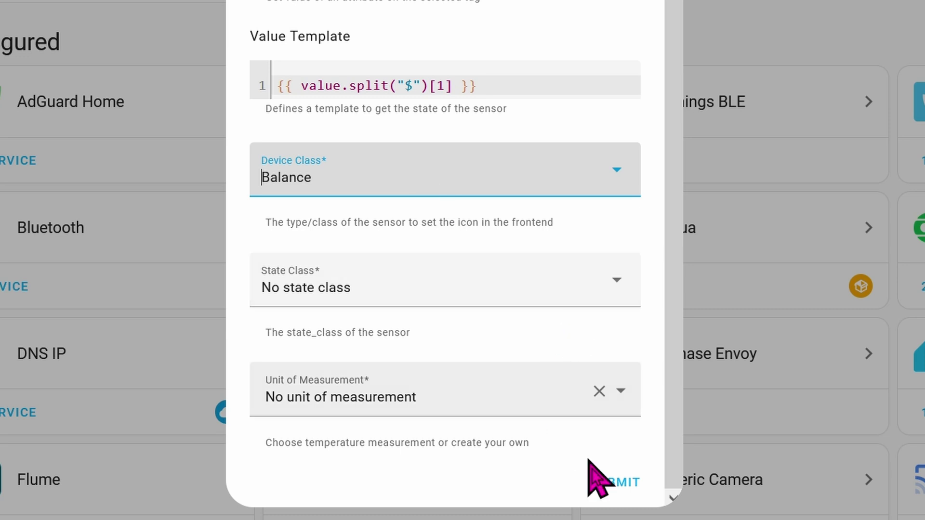
left_click(609, 483)
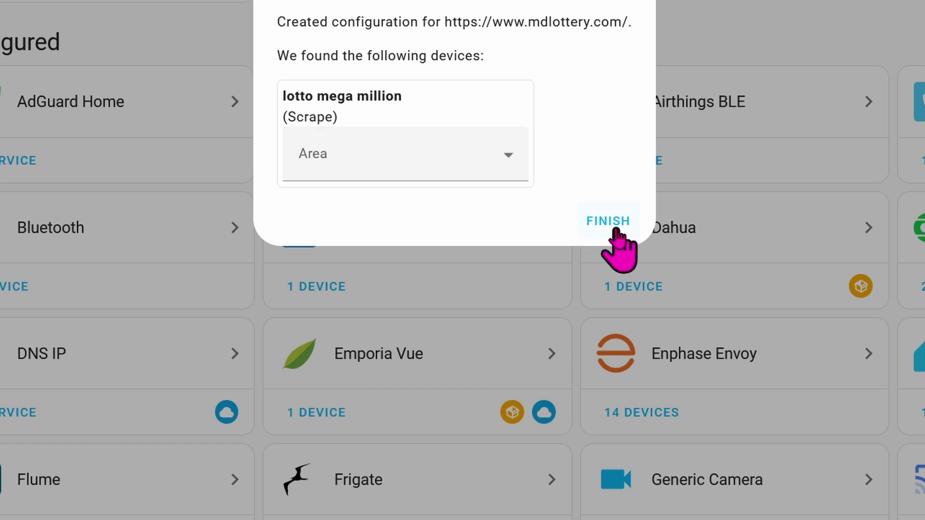
left_click(616, 230)
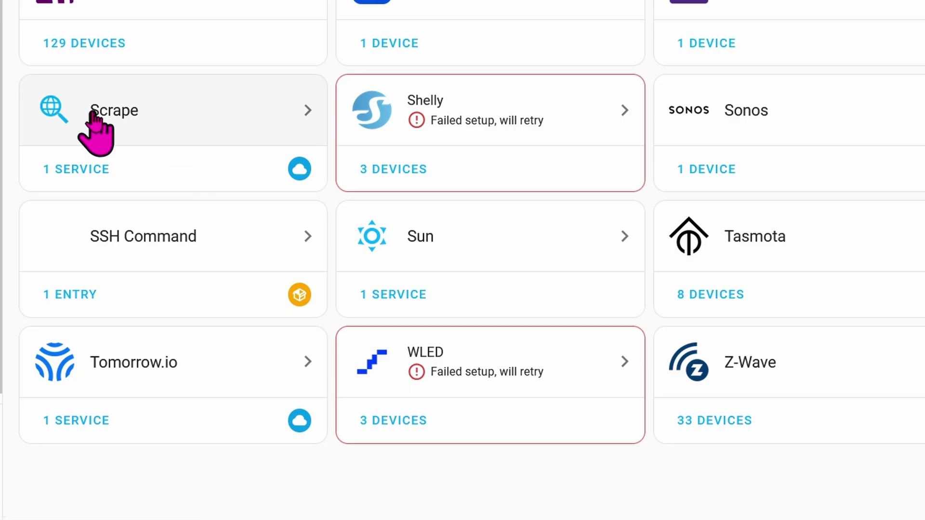
- Open the lotto mega million service from the Scrape integration's 1 service link
left_click(108, 177)
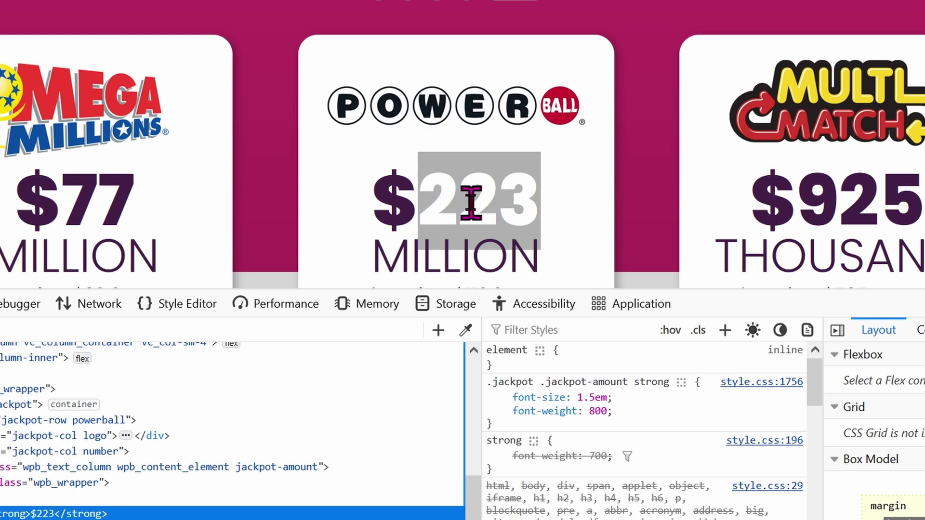
- Inspect the $223 Powerball jackpot and bring up its strong node's copy options
right_click(471, 201)
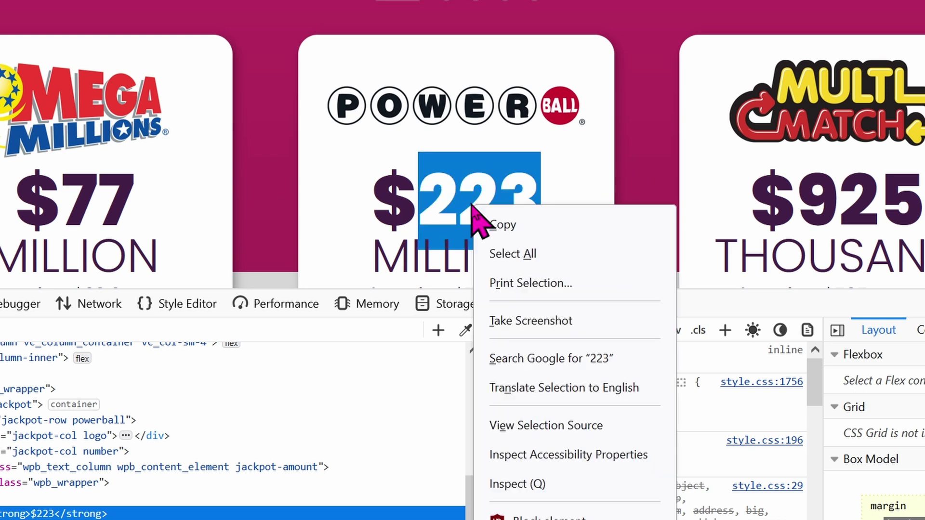
left_click(580, 493)
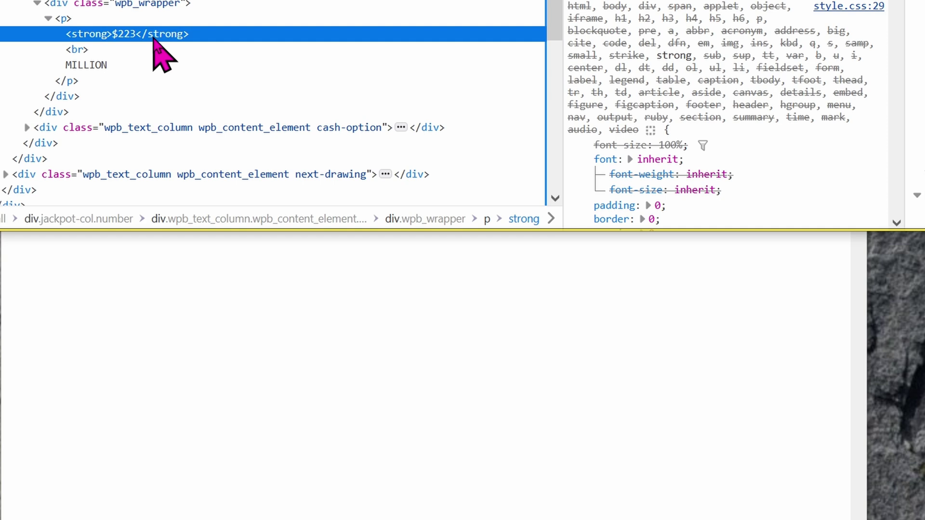
right_click(154, 37)
mouse_move(246, 435)
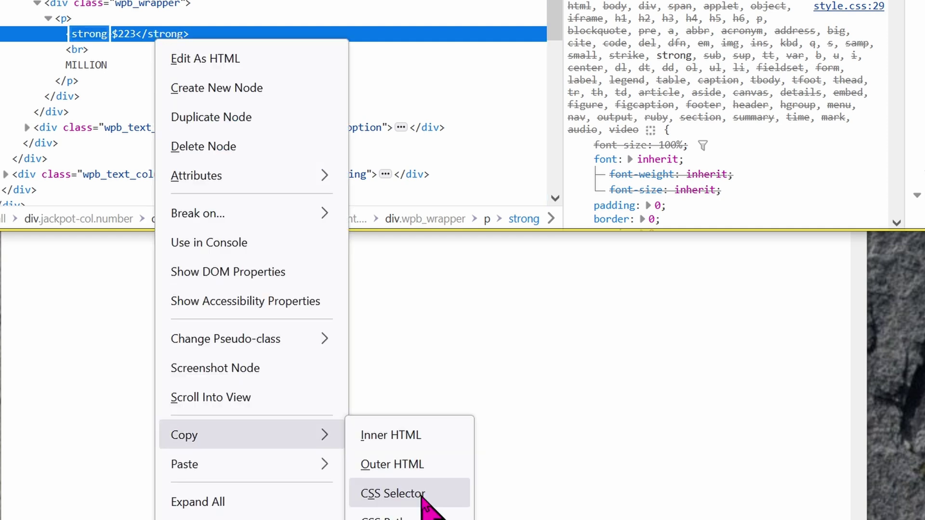
- Copy the Powerball CSS selector and replace the Try jsoup query with it
left_click(422, 494)
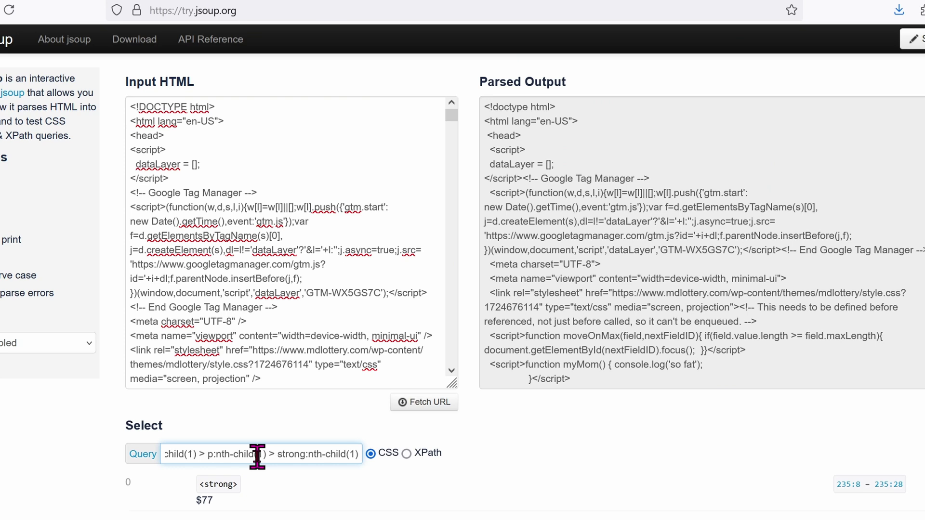
key("ctrl+a")
key("BackSpace")
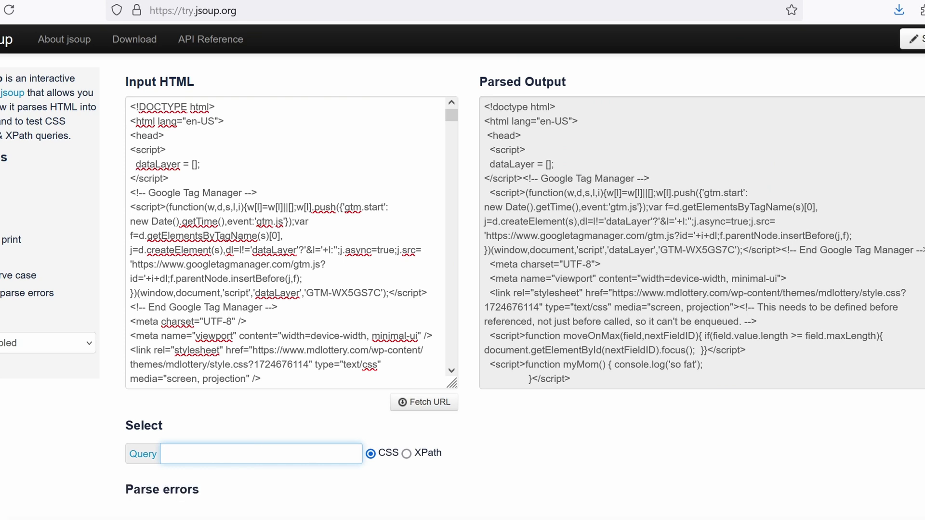
key("ctrl+v")
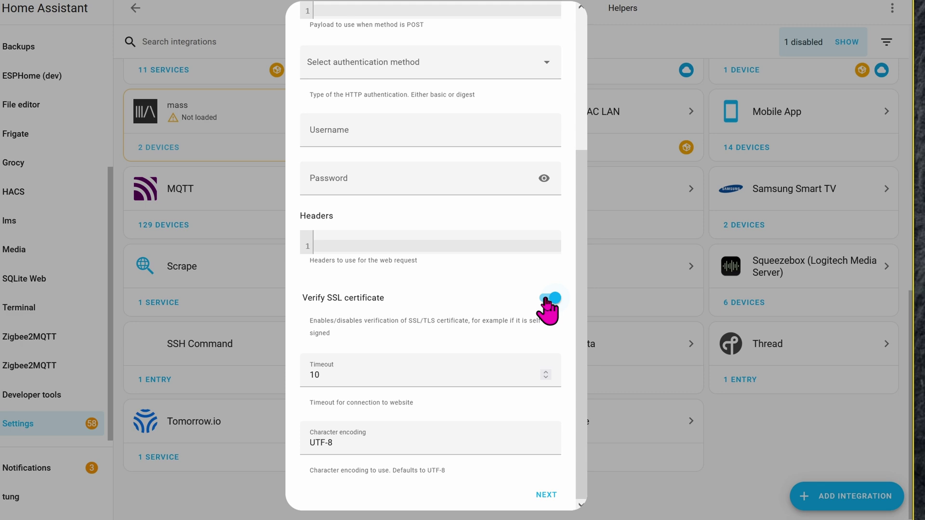
- Disable SSL verification, paste the Powerball selector, and choose the Balance device class
left_click(546, 298)
left_click(549, 496)
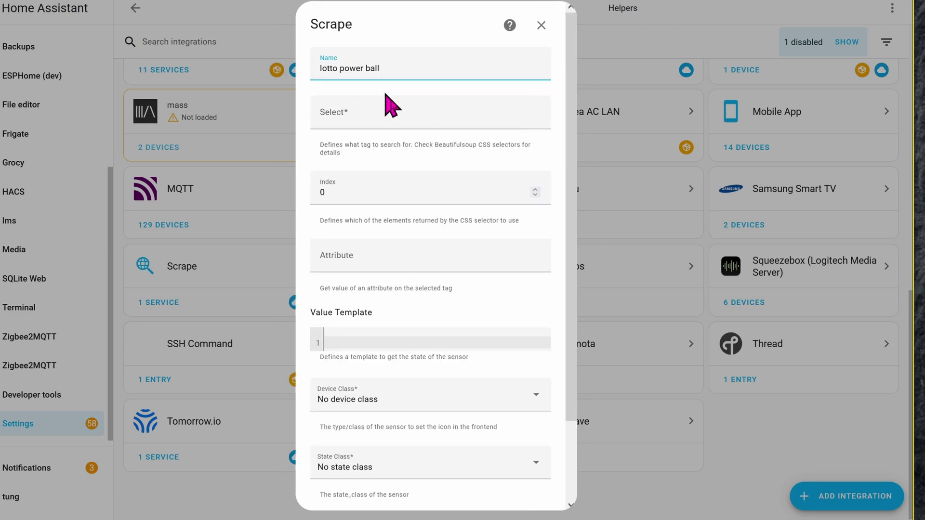
left_click(403, 113)
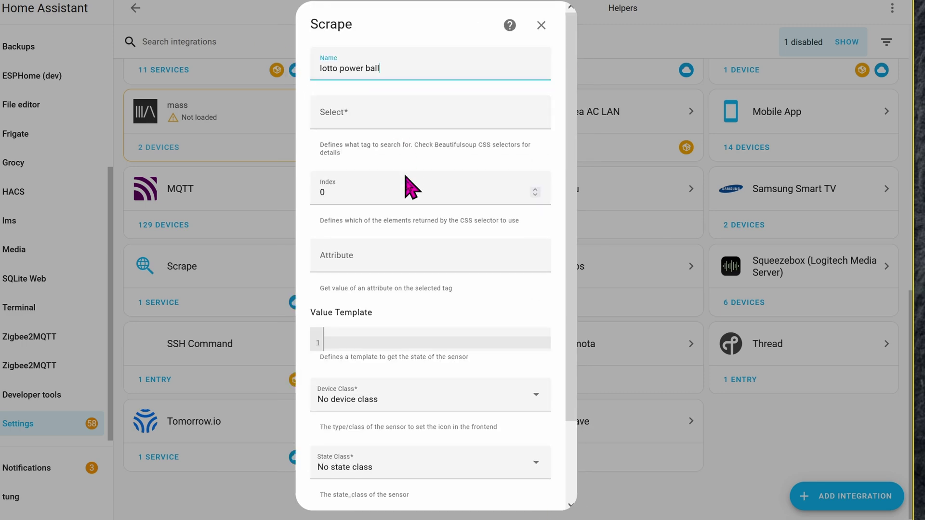
key("ctrl+v")
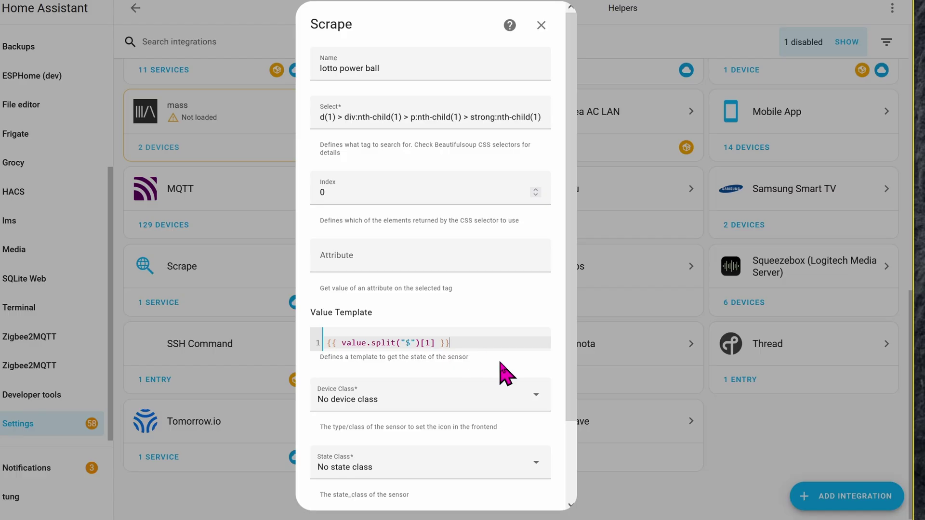
left_click(482, 395)
left_click(407, 333)
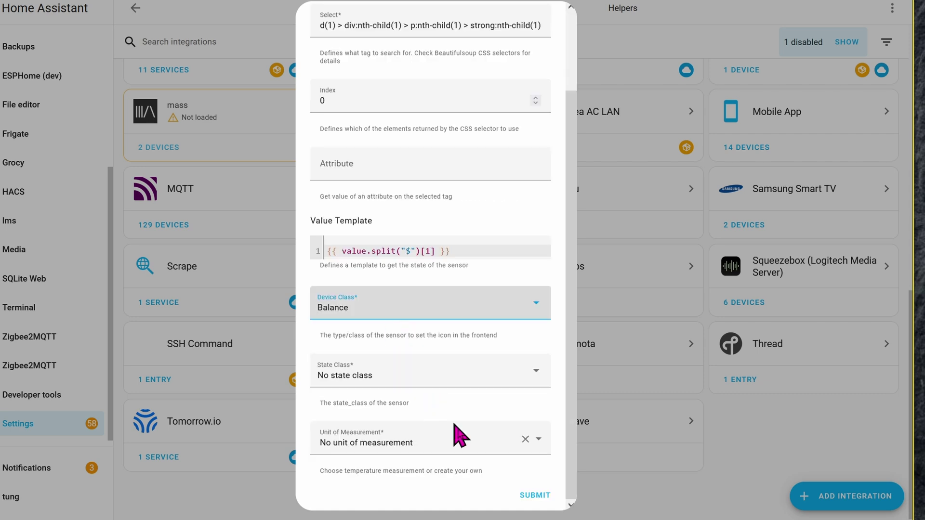
- Finish creating the lotto power ball sensor and open its device page, reading 223
left_click(535, 499)
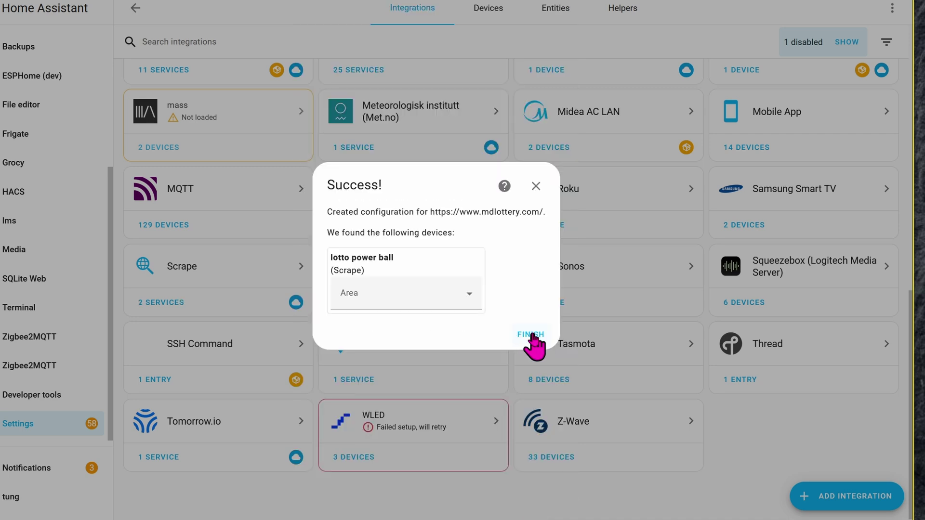
left_click(532, 336)
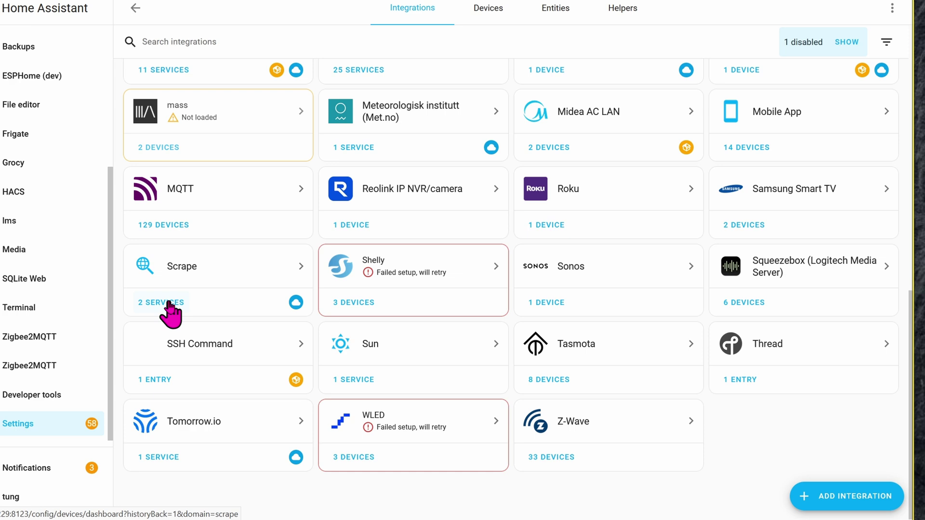
left_click(169, 303)
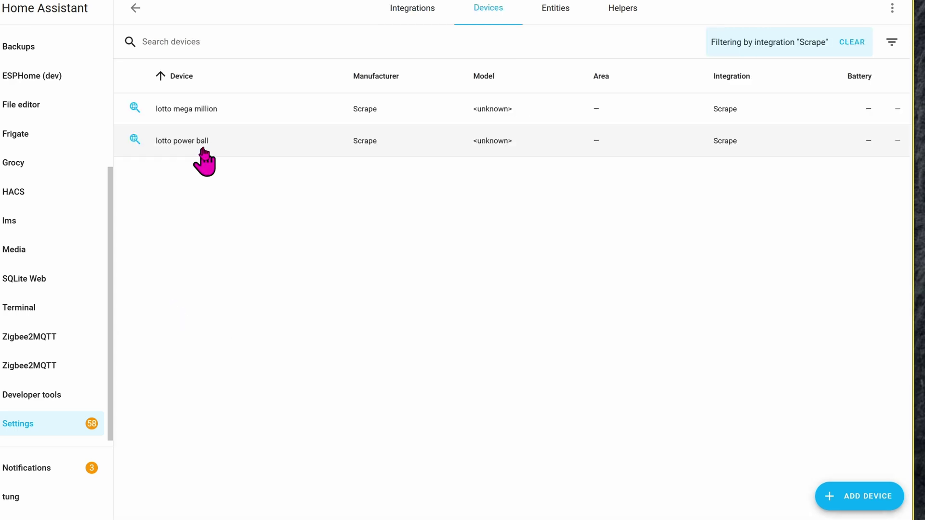
left_click(208, 143)
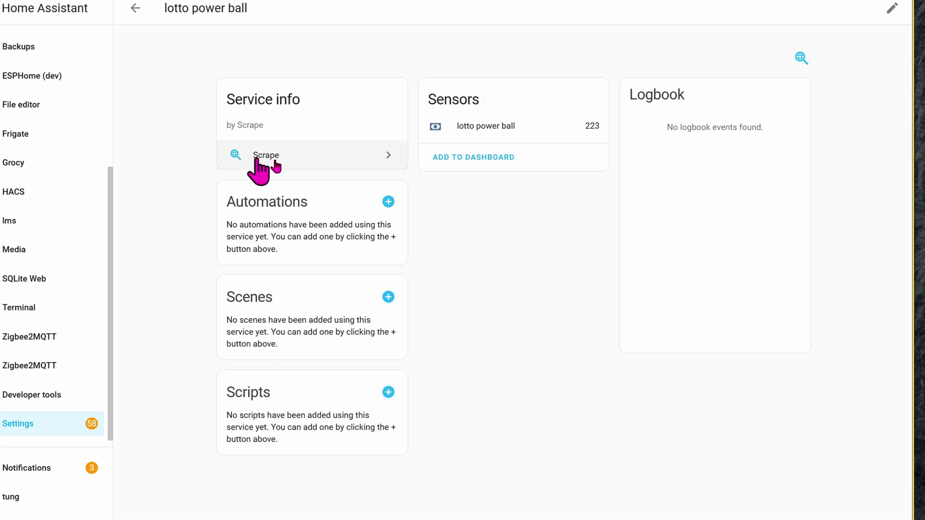